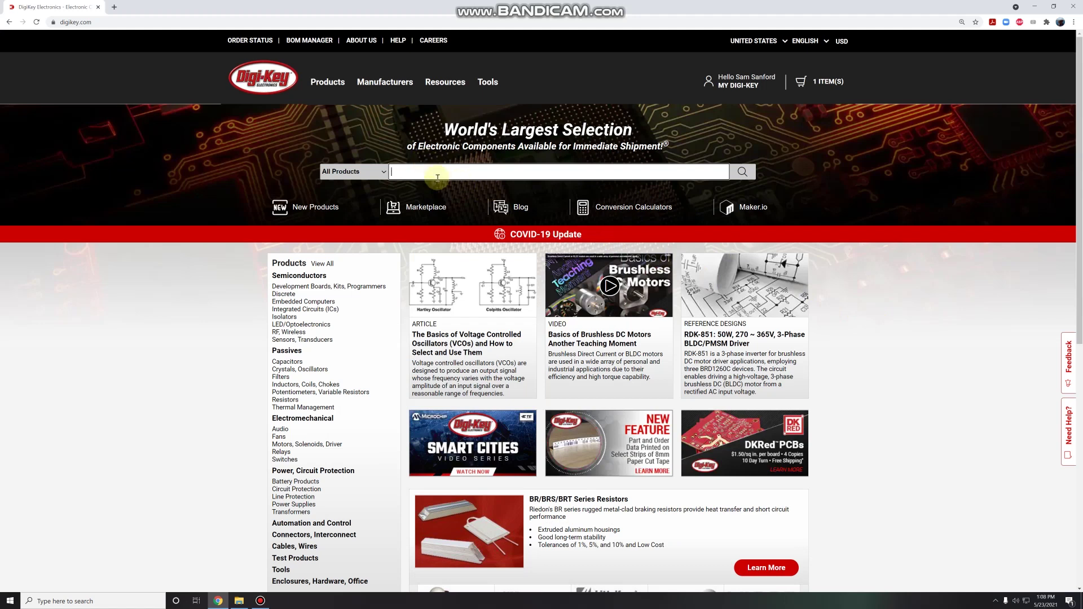
Search for 'capacitors' and open the Aluminum Electrolytic Capacitors category with 113,035 results.
text(capacitors)
key(Return)
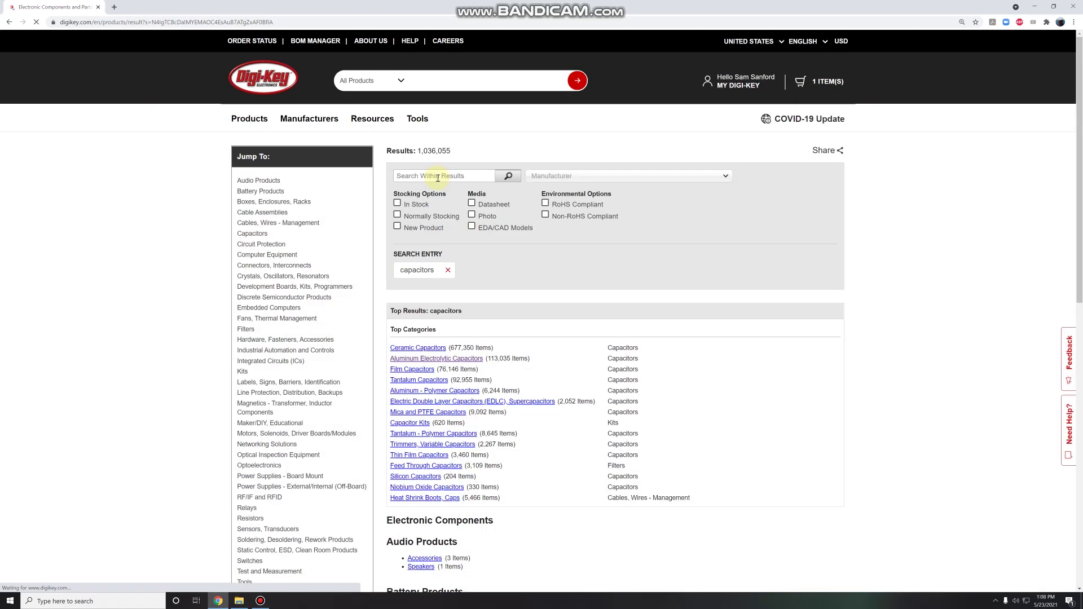
drag(530, 359, 504, 360)
click(472, 360)
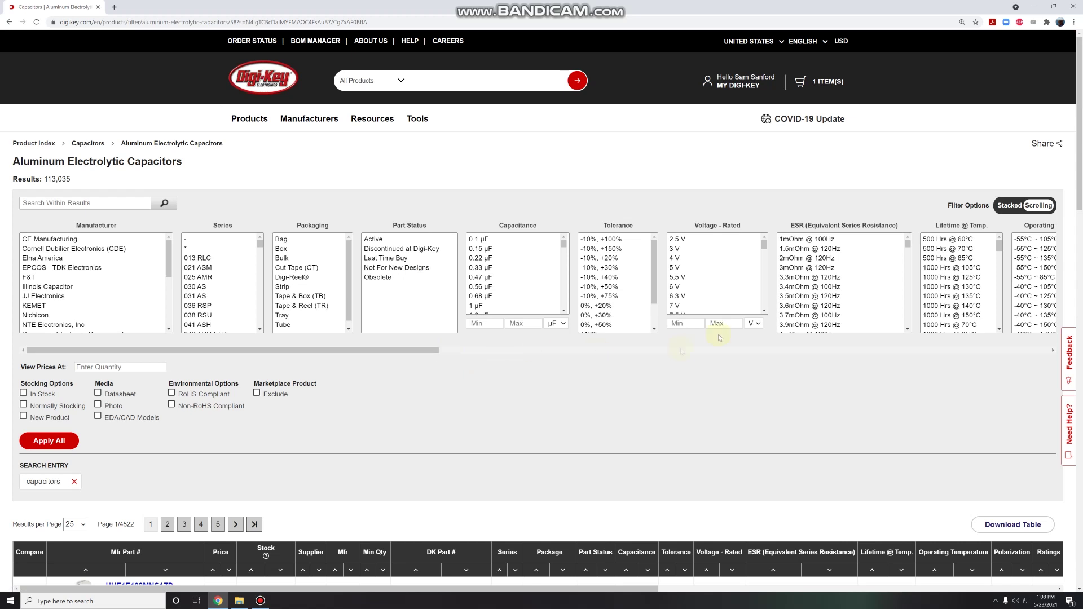
Pick 50 V in the Voltage - Rated filter list, leaving 10,509 parts.
drag(767, 247, 765, 266)
click(687, 254)
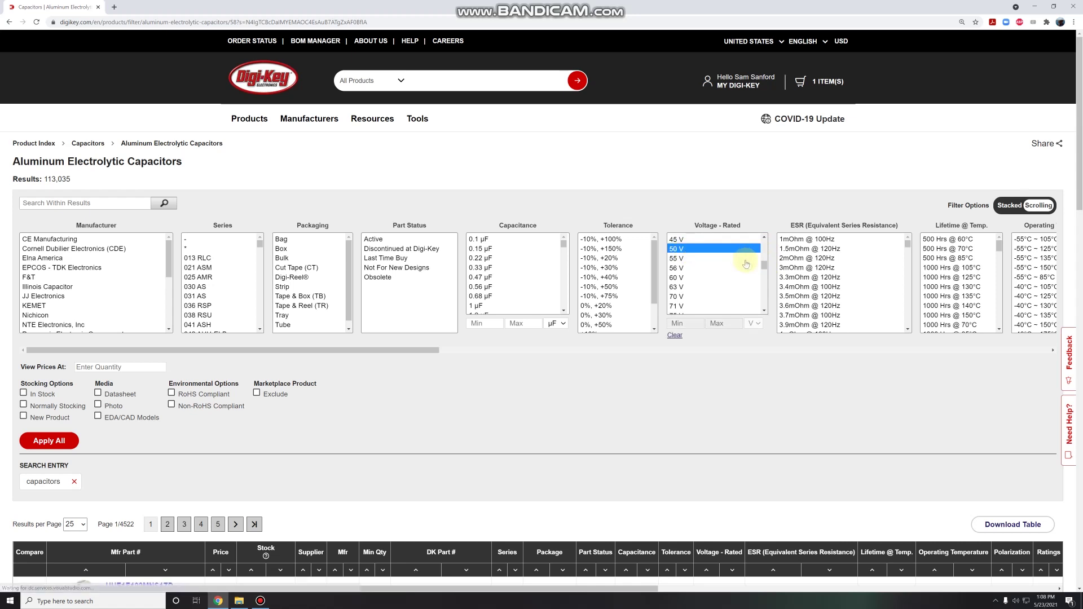
scroll(764, 265, up, 1)
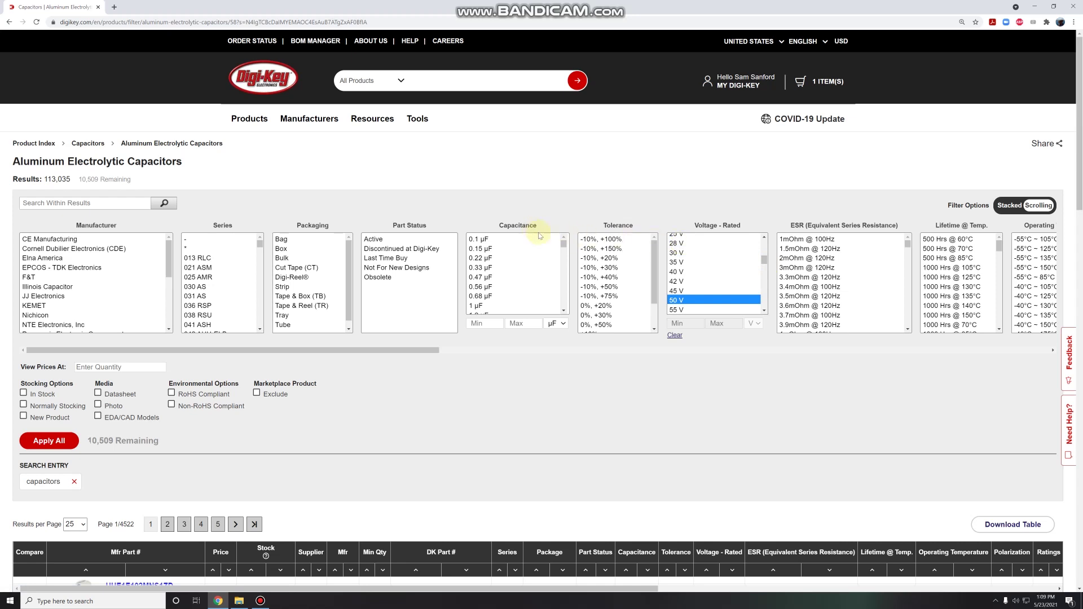
drag(564, 249, 518, 269)
Select 1000 µF in the Capacitance filter list, narrowing the 50 V parts to 386.
click(494, 264)
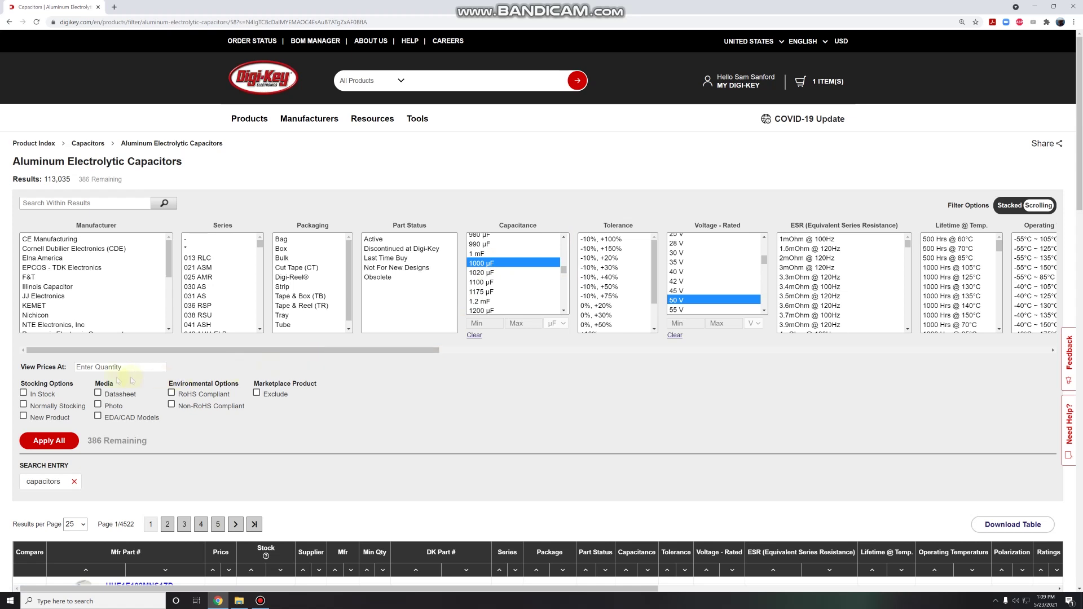
Limit the results to in-stock parts and apply the 1000 µF and 50 V filters.
click(23, 393)
click(52, 444)
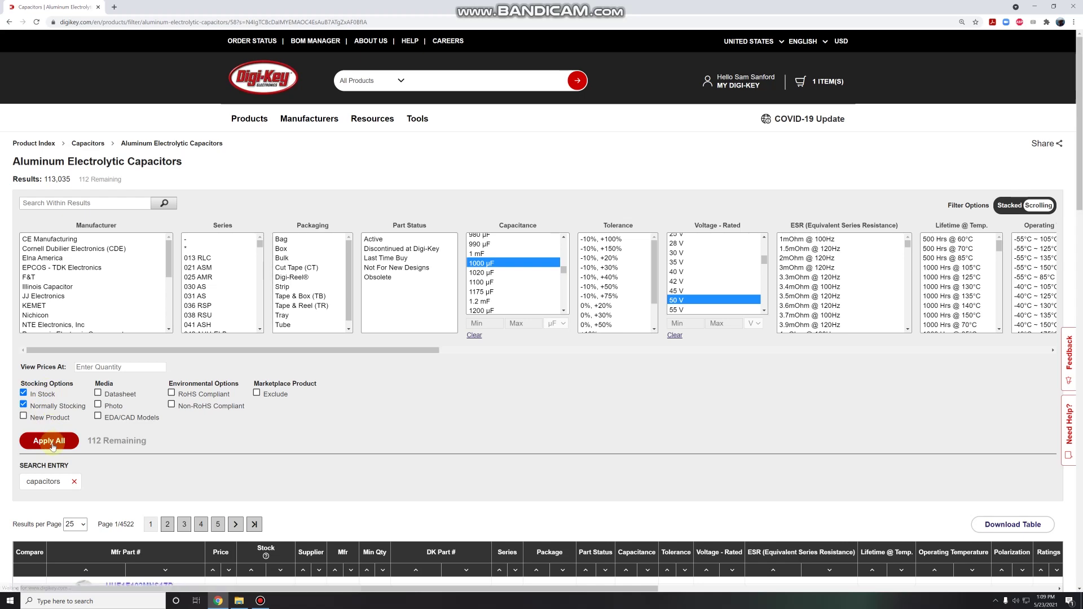
scroll(421, 414, down, 5)
scroll(420, 414, down, 4)
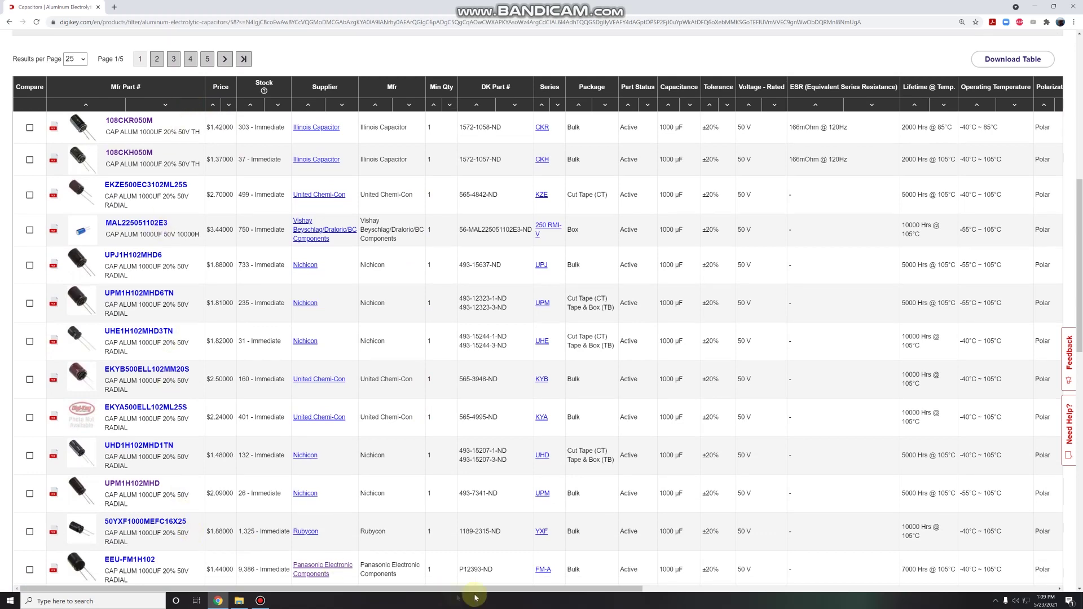
Browse the filtered results table and open the 108CKR050M part.
scroll(830, 339, down, 8)
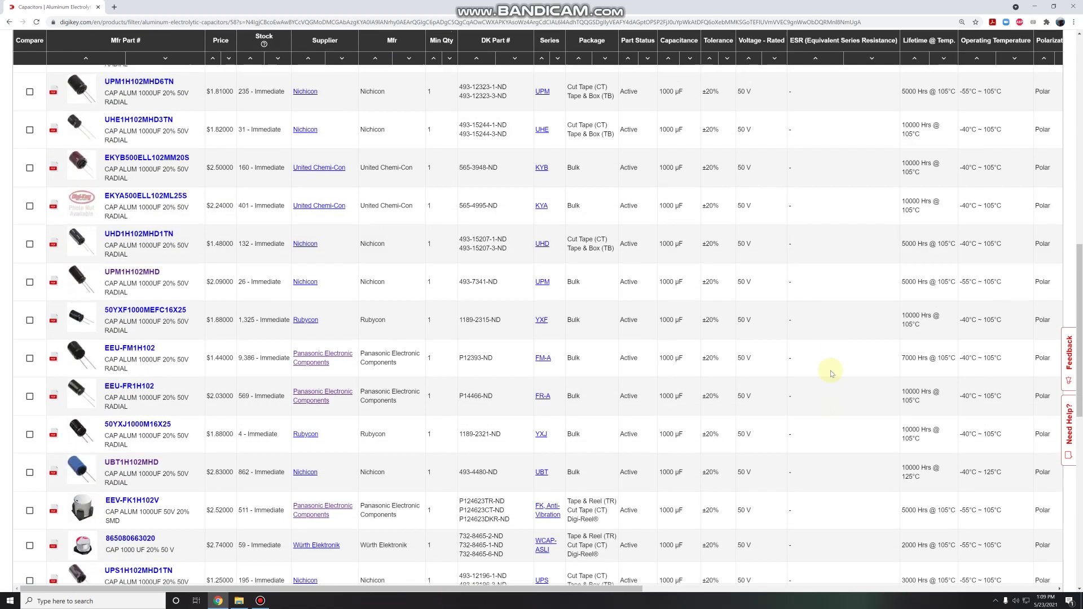
scroll(830, 440, up, 12)
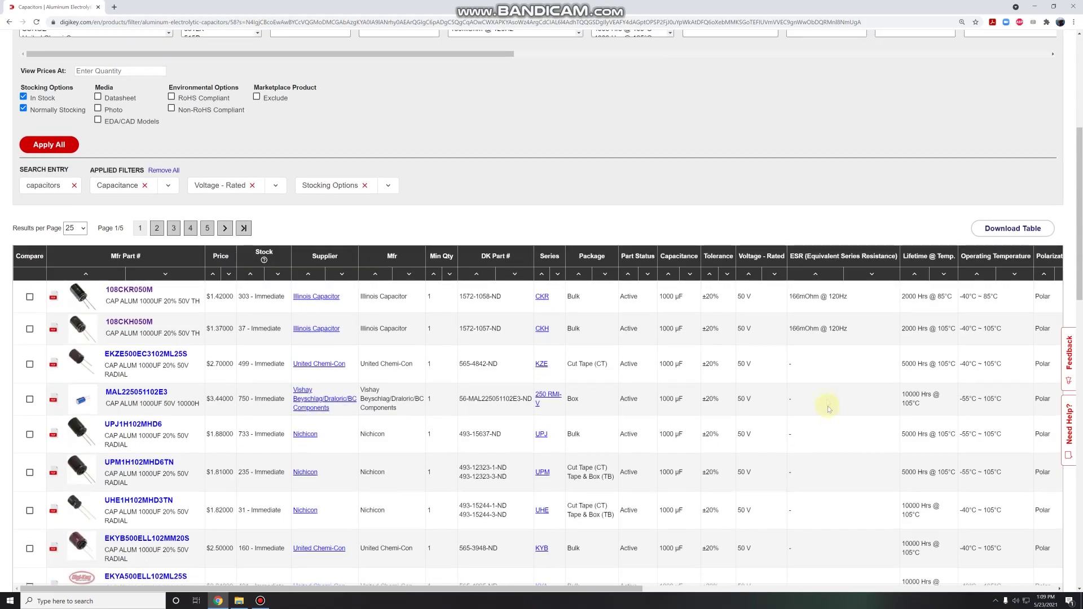
scroll(824, 406, down, 2)
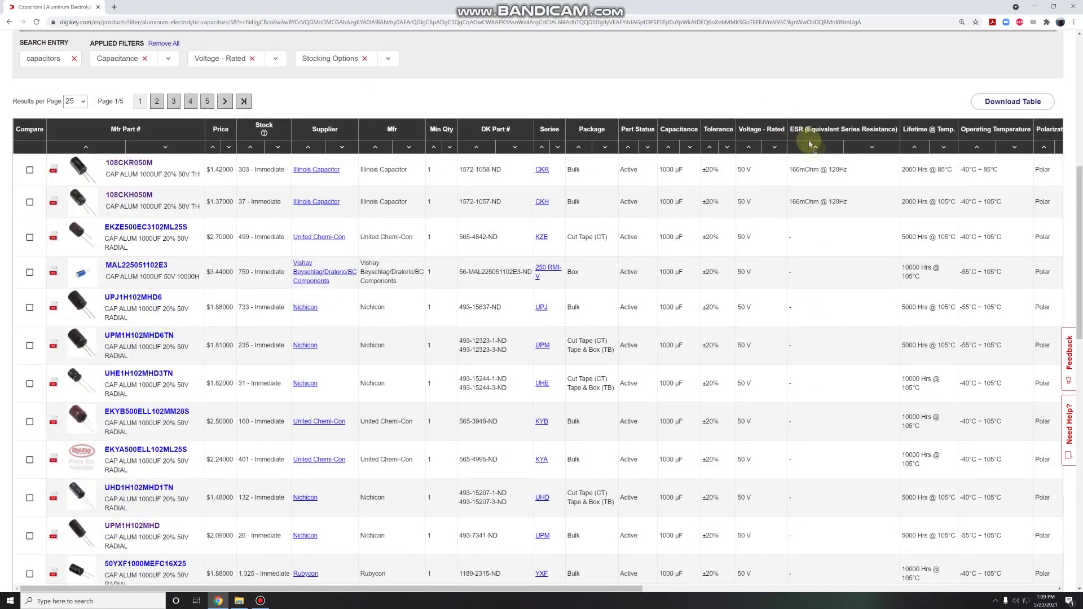
scroll(818, 304, down, 7)
scroll(818, 305, down, 10)
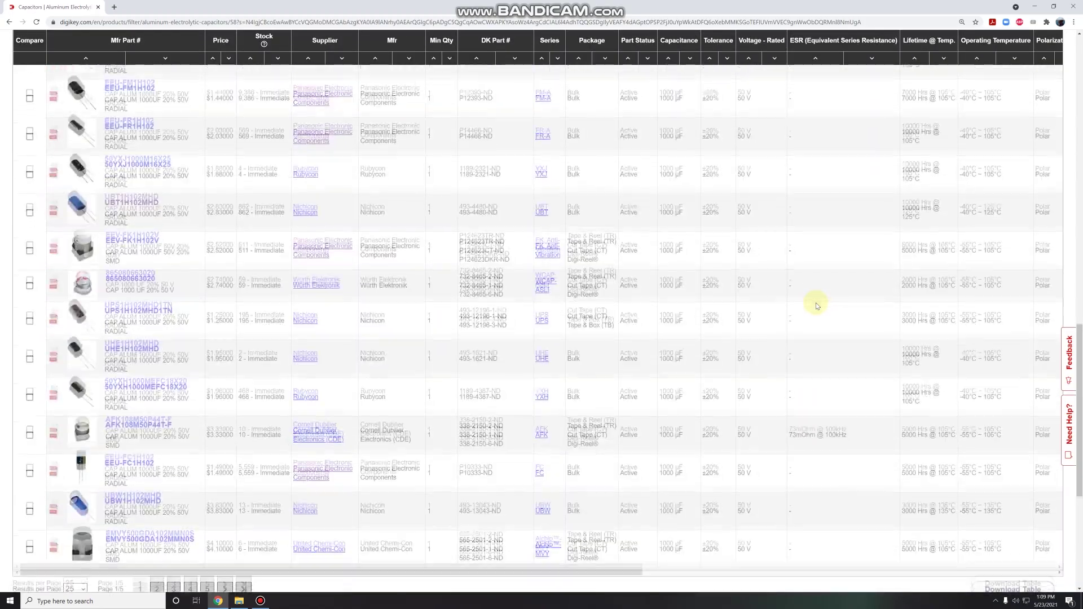
scroll(818, 305, up, 15)
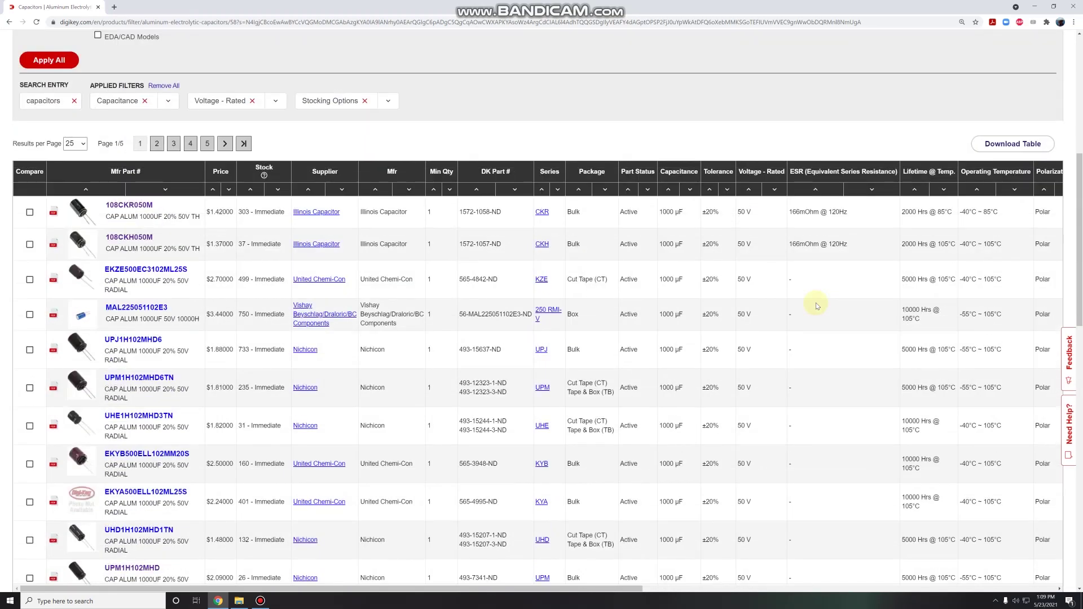
click(122, 208)
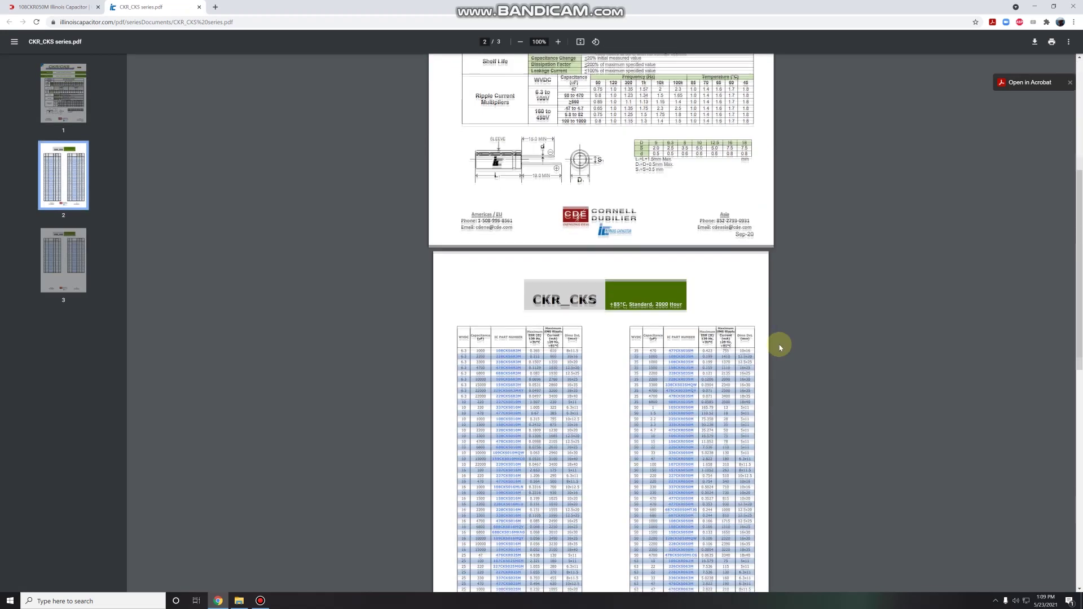
Zoom into the CKR_CKS datasheet's part table, mark the 0.0585 ESR value, then return to the filtered results.
scroll(663, 377, up, 5)
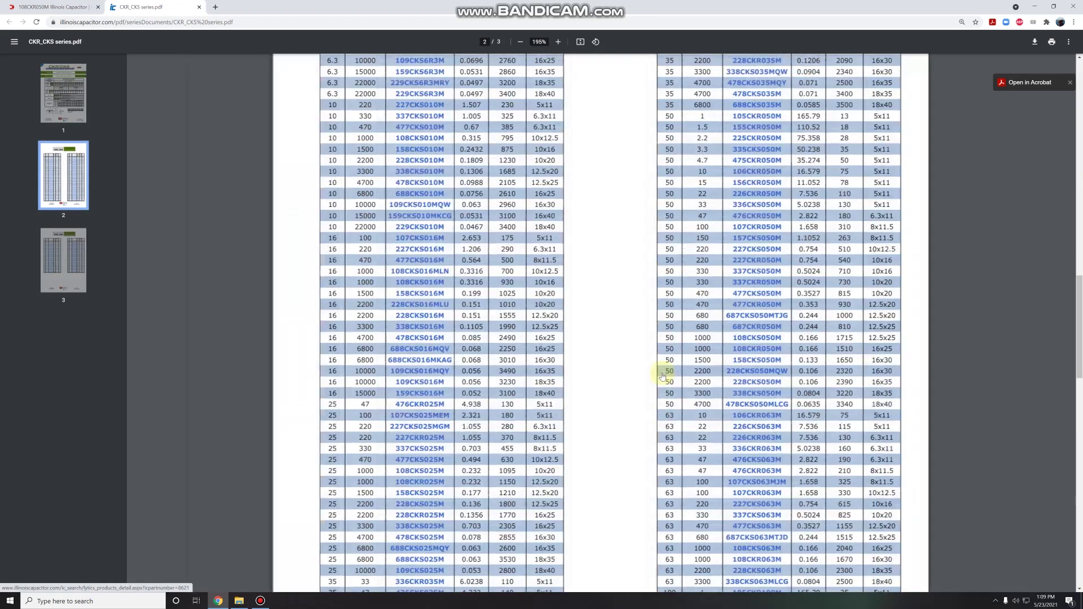
scroll(824, 387, up, 1)
scroll(813, 316, up, 4)
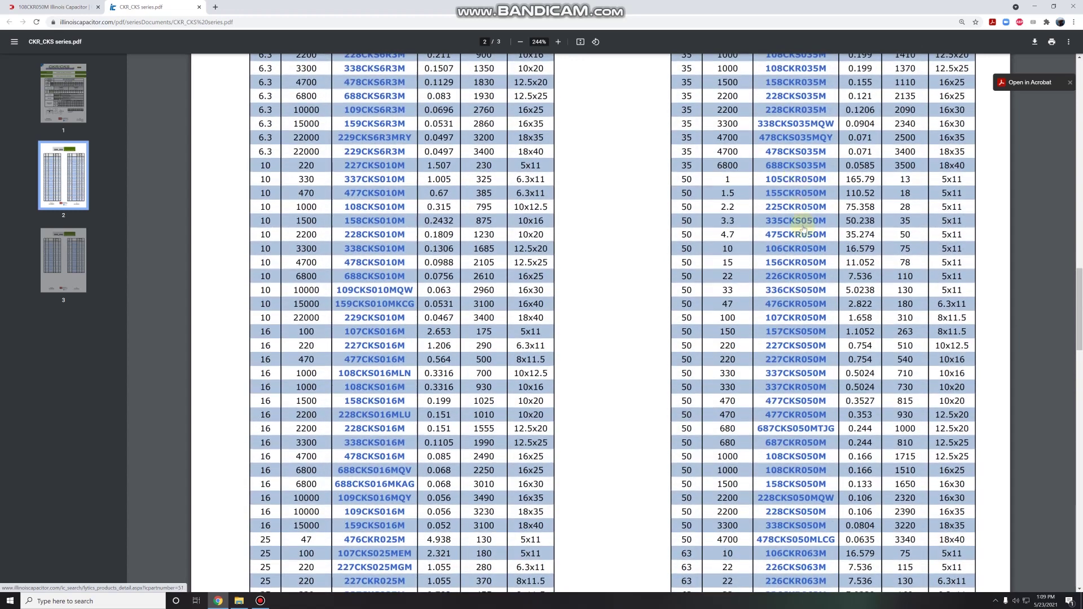
scroll(797, 229, up, 1)
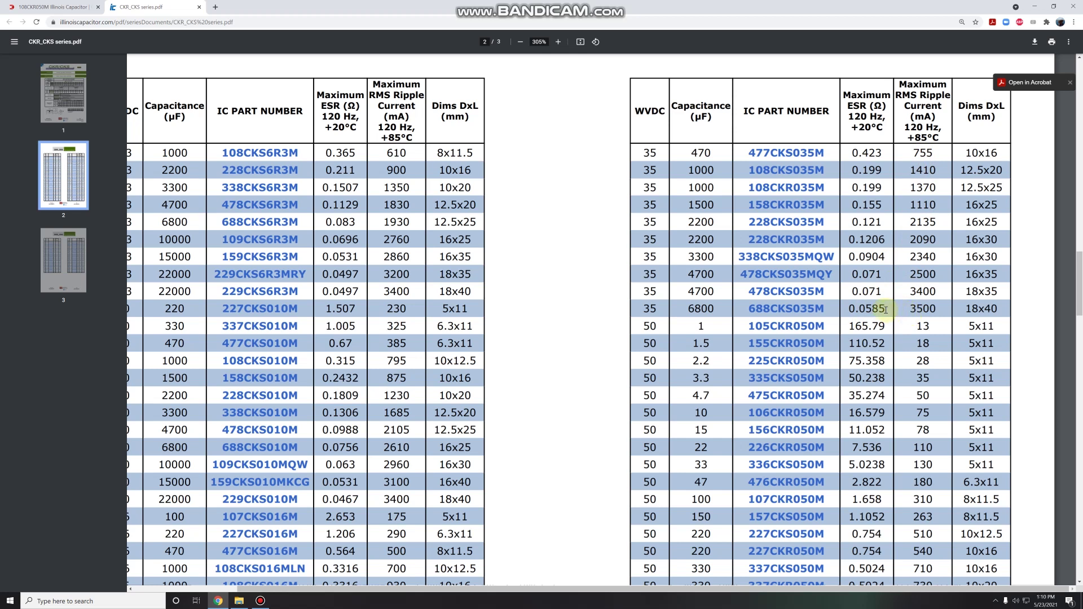
drag(886, 310, 936, 308)
click(45, 6)
click(8, 22)
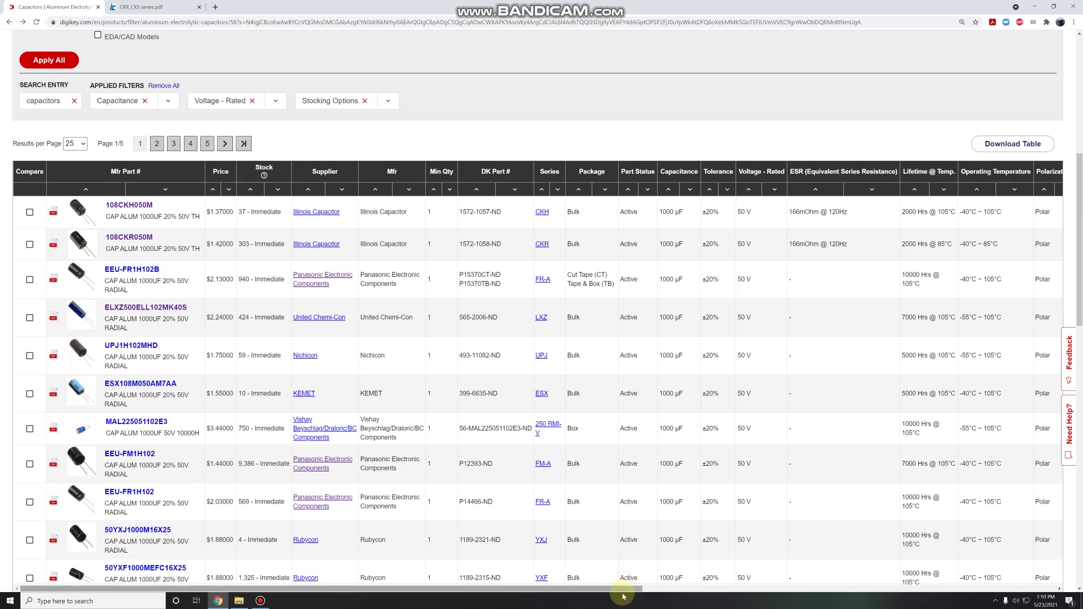
Sort the results by high-frequency ripple current, first highest then lowest first.
drag(625, 589, 878, 588)
scroll(888, 462, down, 5)
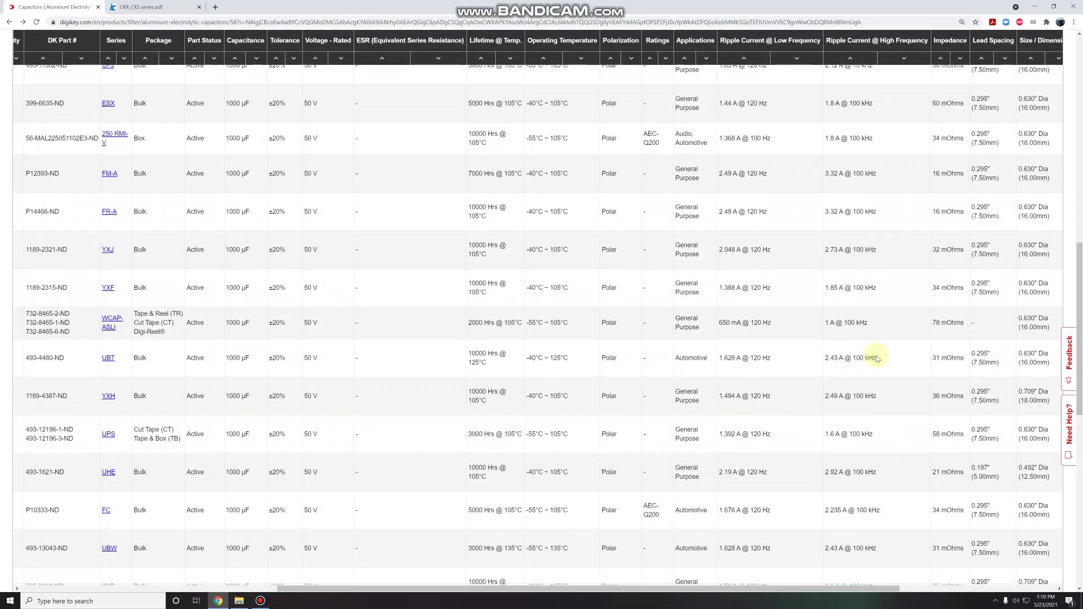
scroll(876, 359, up, 5)
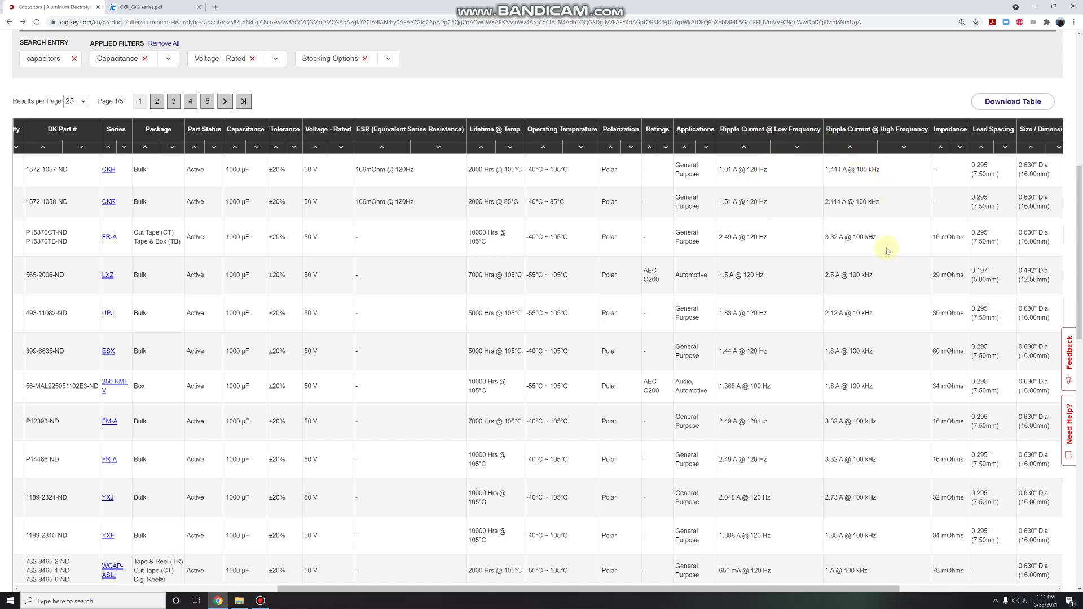
click(901, 151)
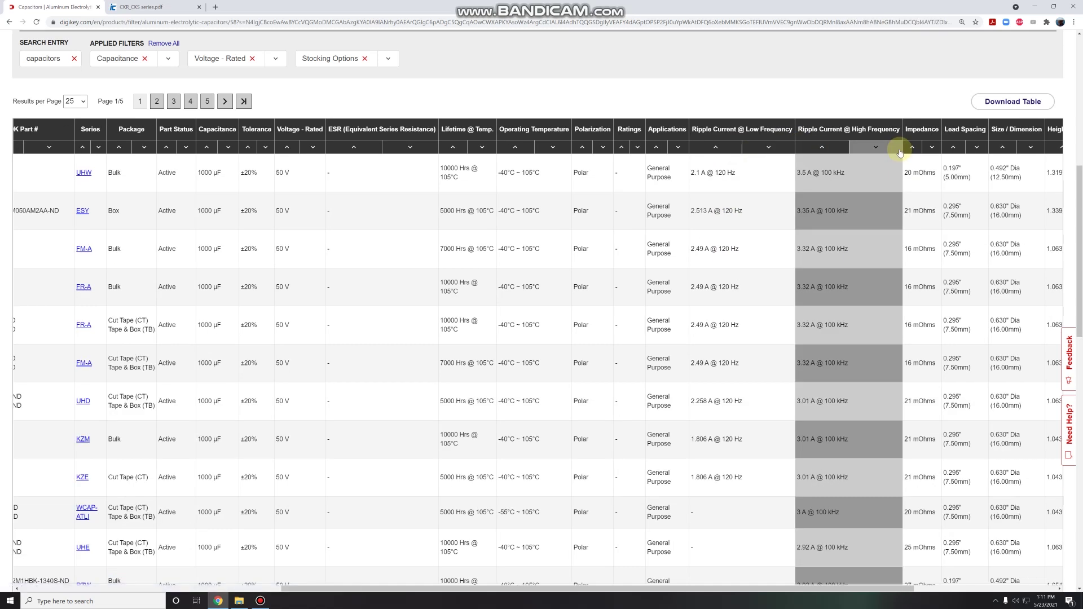
click(822, 149)
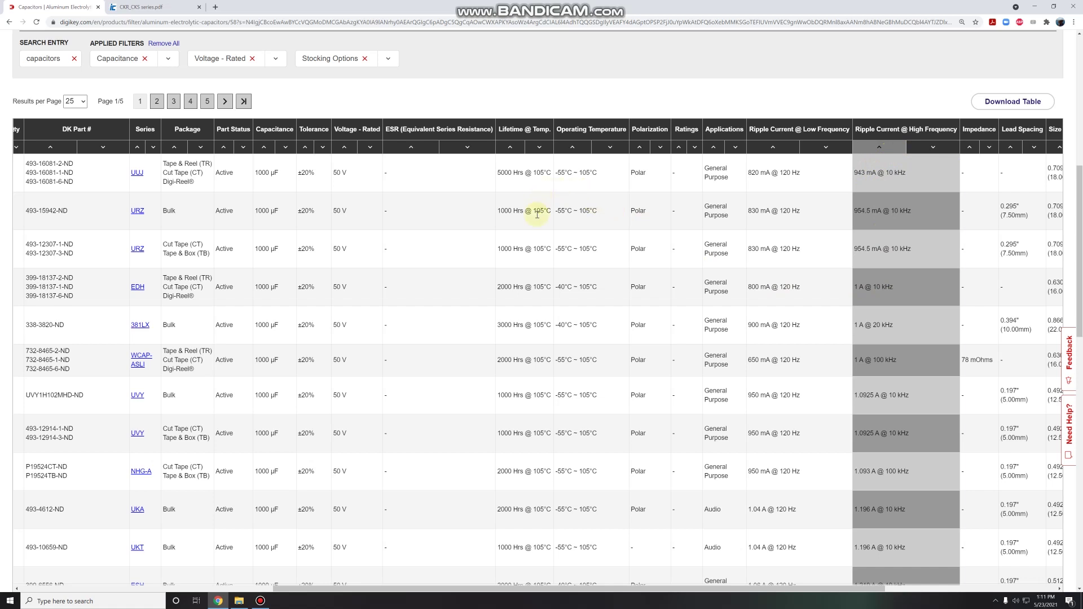
Sort by impedance, lowest first, bringing the 16 mOhm FR-A and FM-A parts to the top.
scroll(531, 302, down, 1)
scroll(515, 412, down, 1)
click(935, 149)
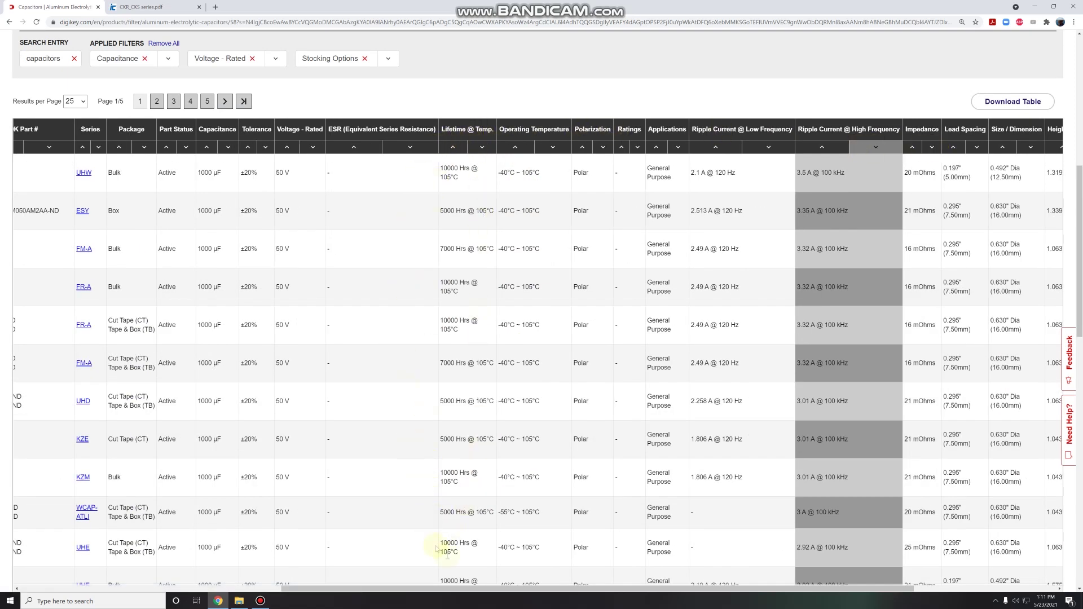
click(914, 148)
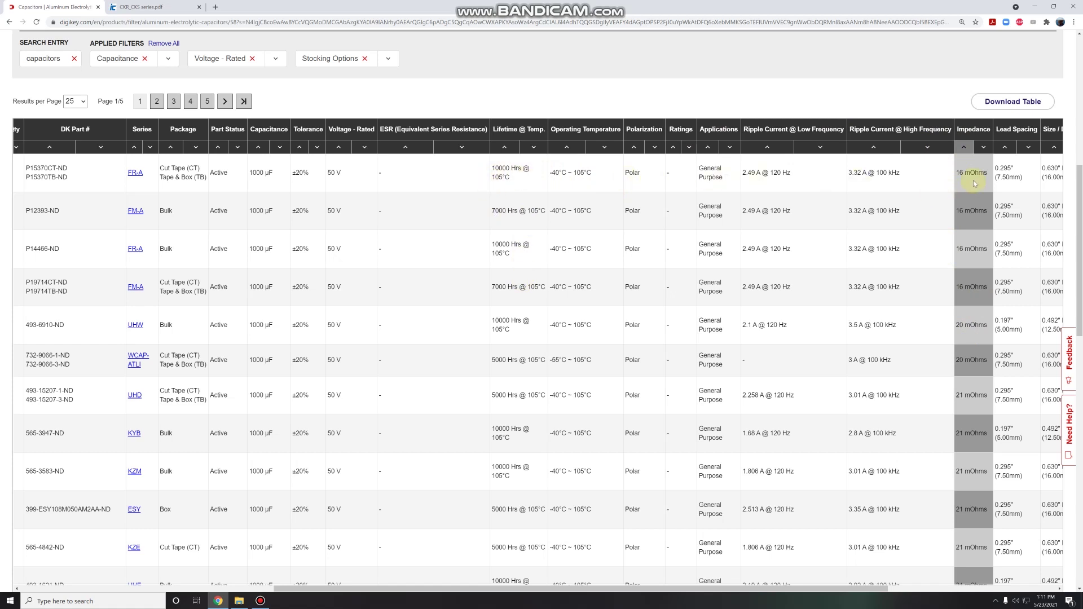
Check the first part's 16.00mm diameter in the results table.
drag(739, 590, 399, 573)
mouse_move(82, 172)
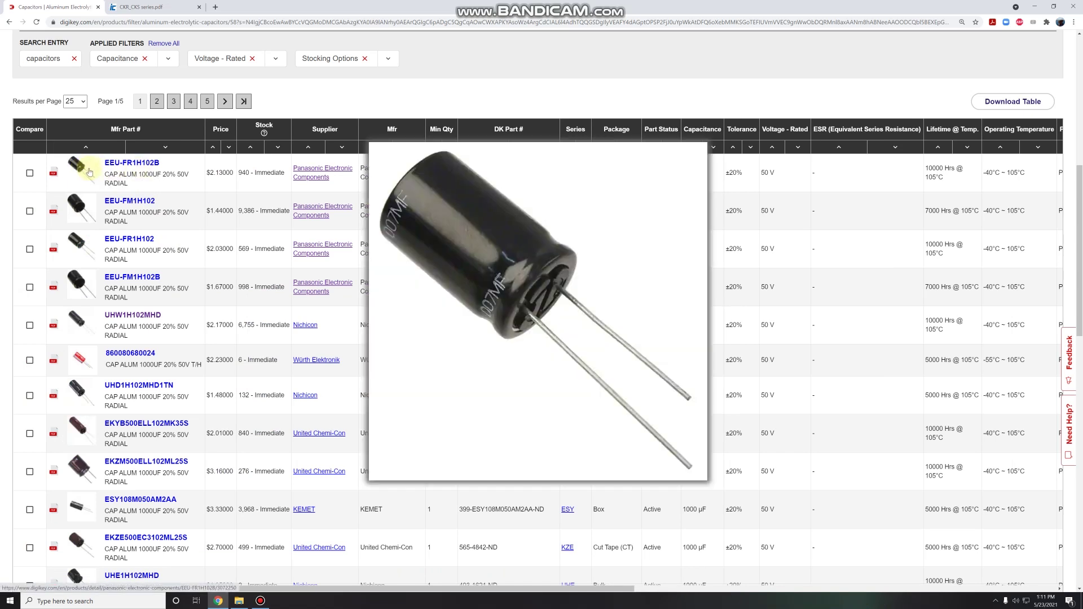
drag(598, 588, 1023, 565)
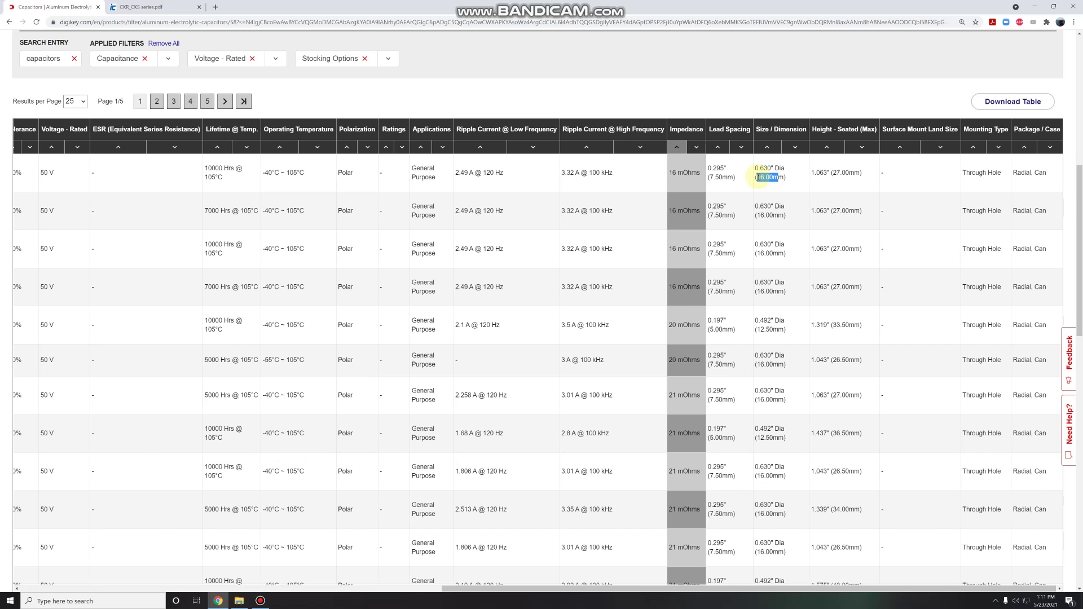
drag(786, 179, 772, 178)
Filter the size to 0.492" Dia (12.50mm) and apply it, leaving 20 results.
scroll(786, 213, up, 6)
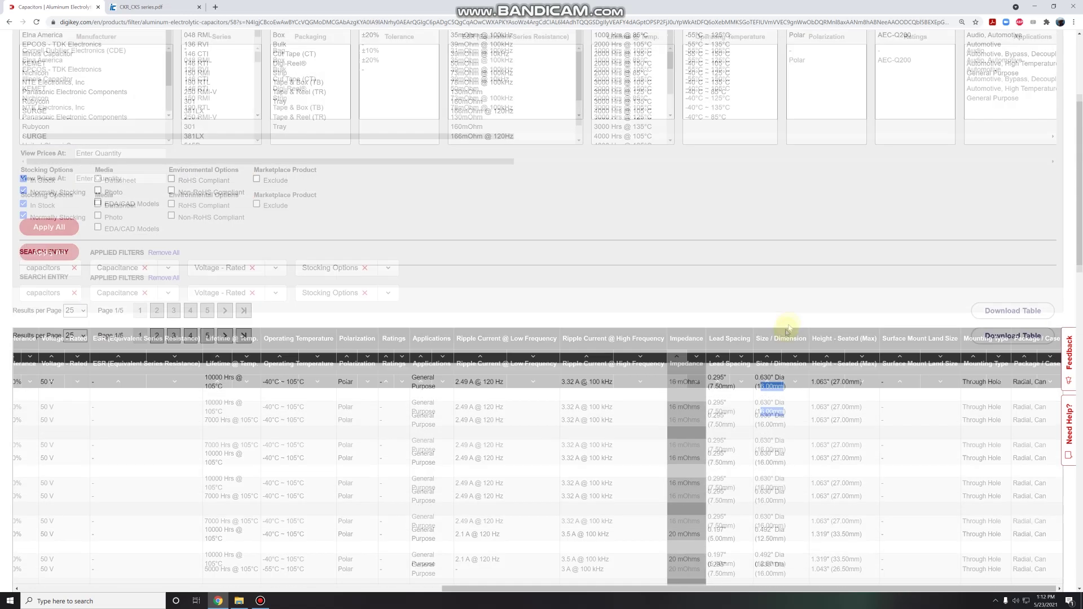
drag(423, 266, 810, 276)
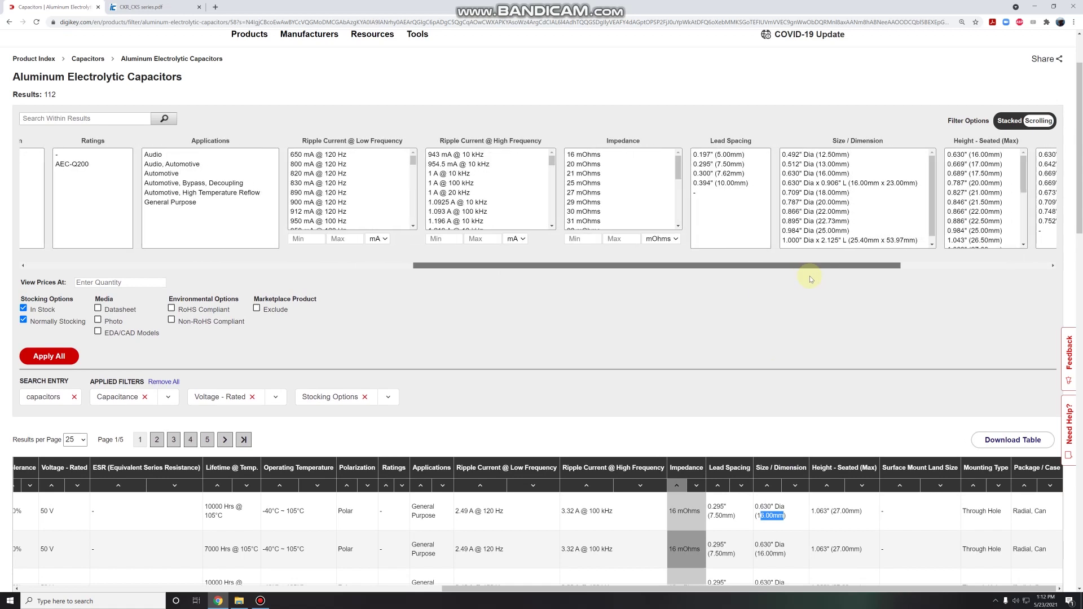
scroll(818, 242, right, 2)
click(779, 156)
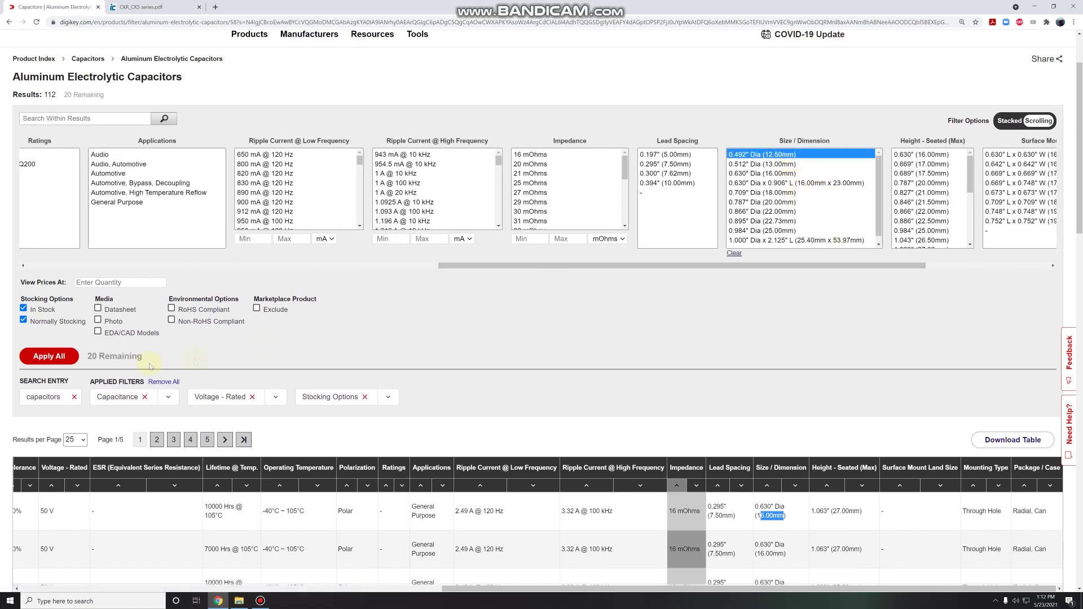
click(59, 357)
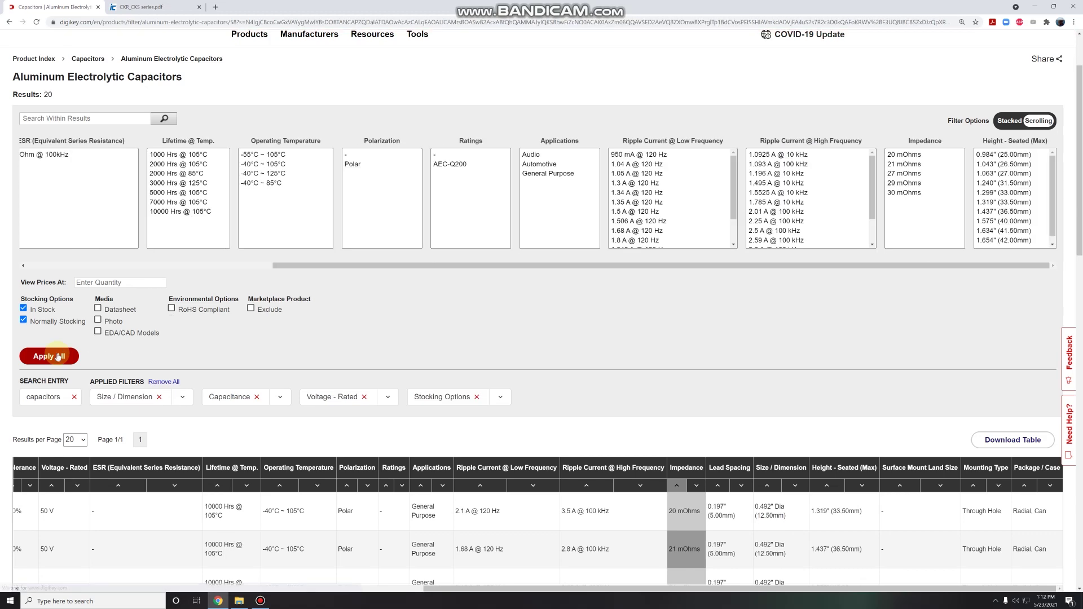
scroll(350, 350, down, 6)
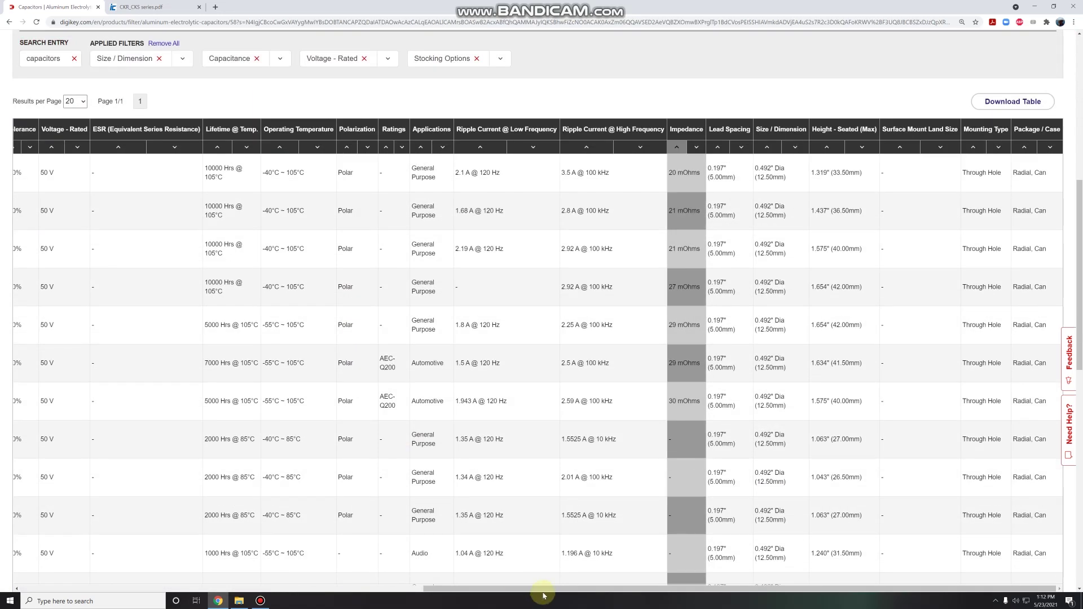
drag(546, 592, 426, 573)
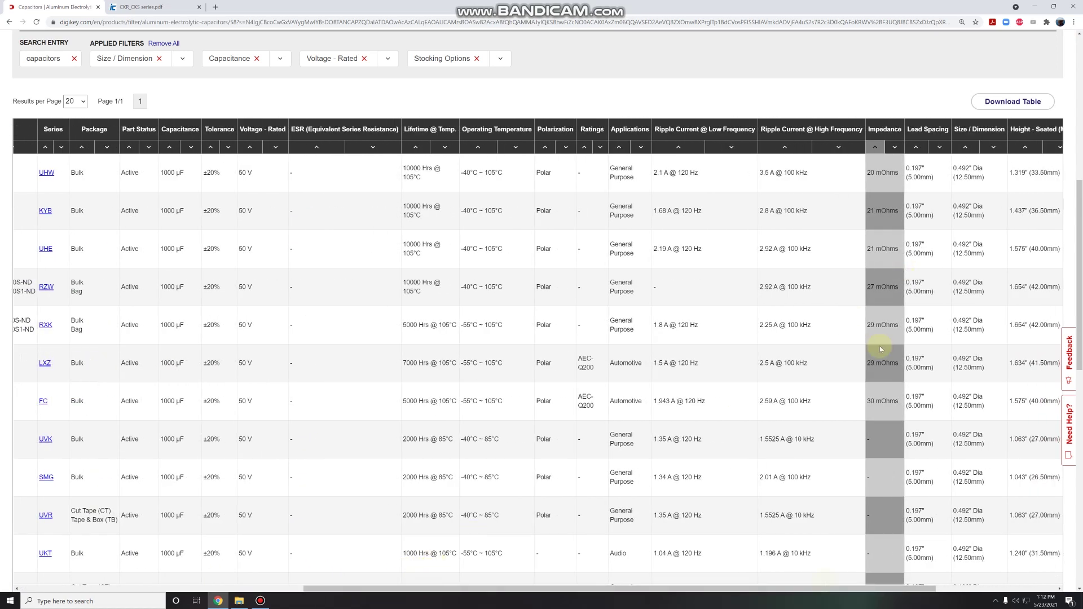
drag(712, 591, 771, 591)
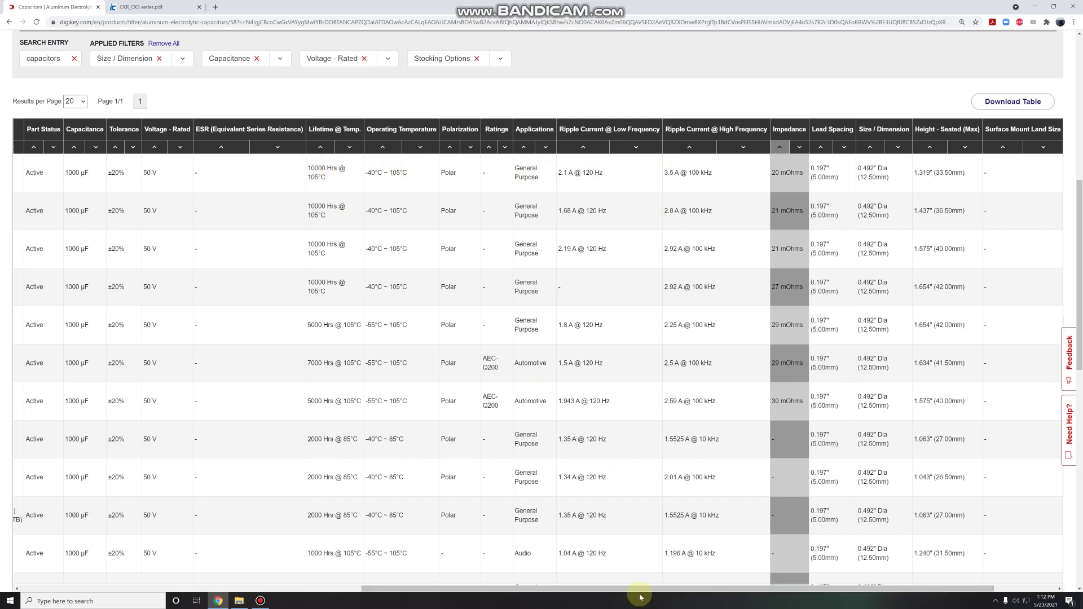
scroll(638, 590, left, 10)
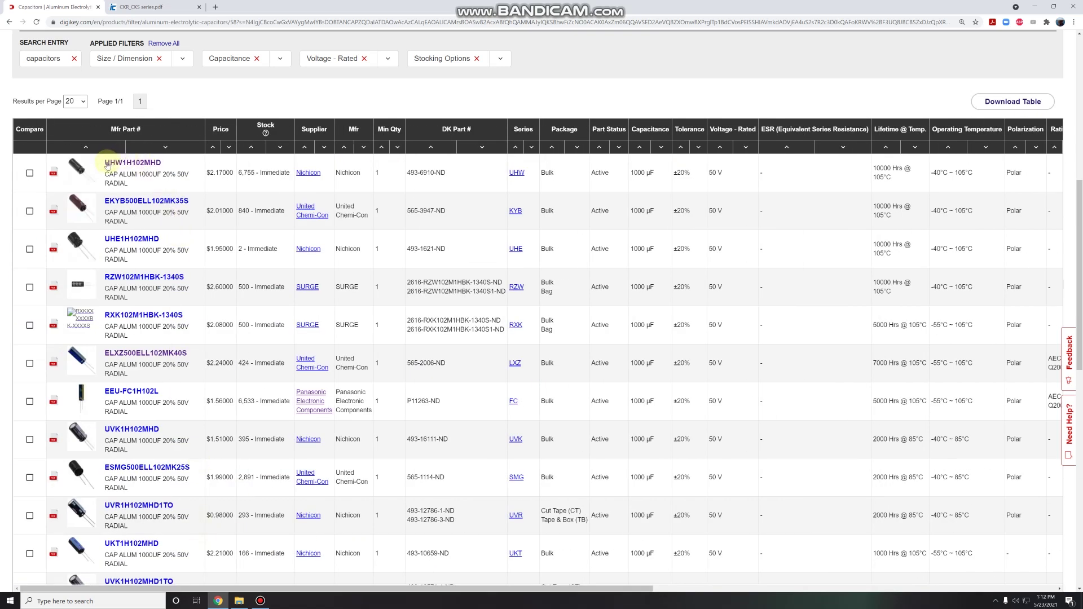
drag(325, 173, 296, 173)
drag(333, 221, 294, 209)
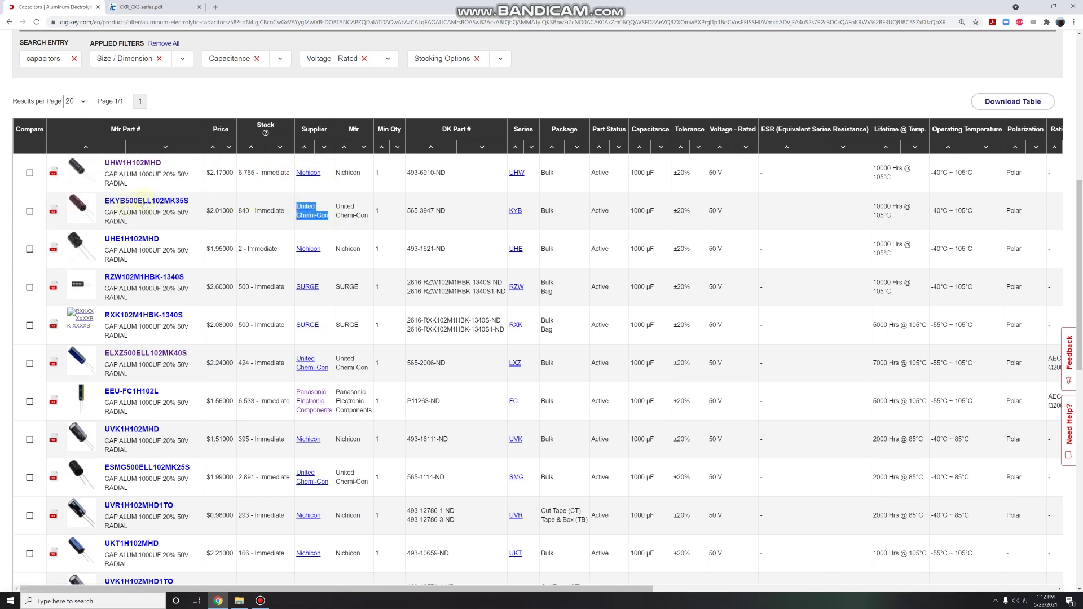
mouse_move(77, 181)
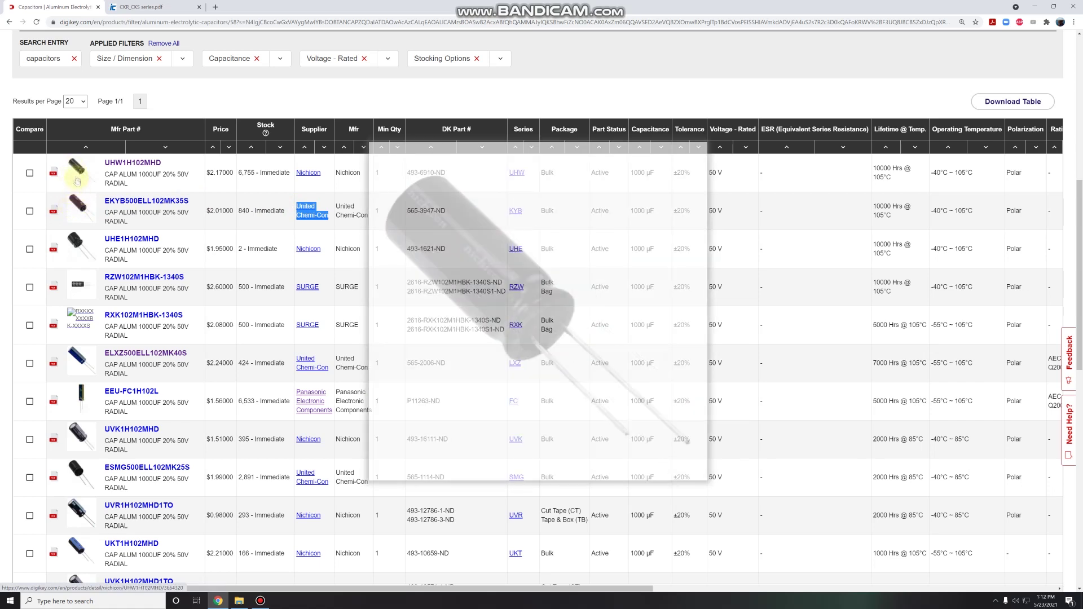
mouse_move(86, 205)
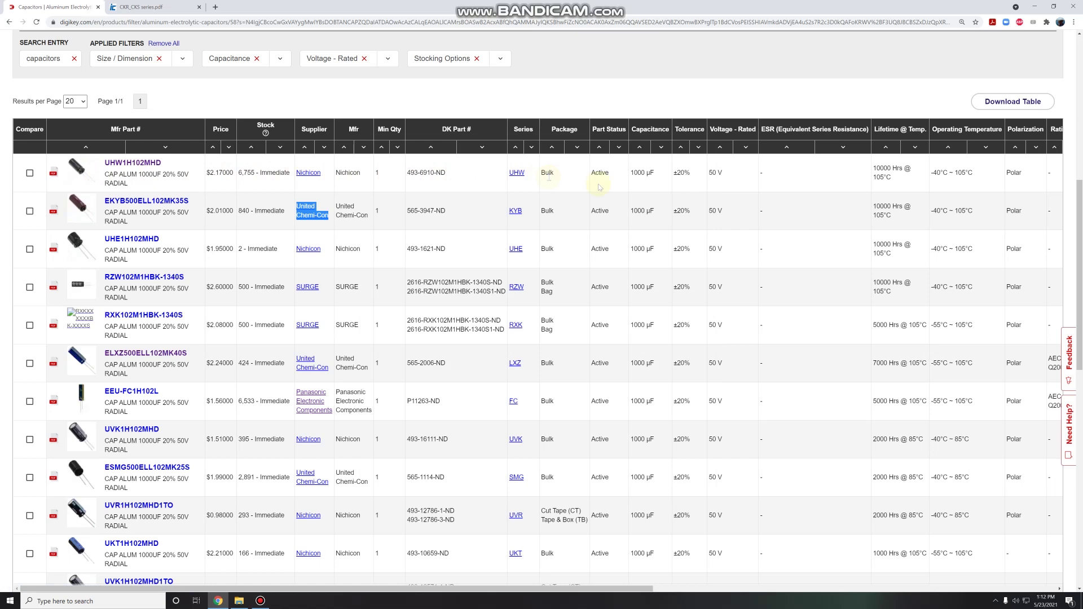
drag(522, 588, 925, 589)
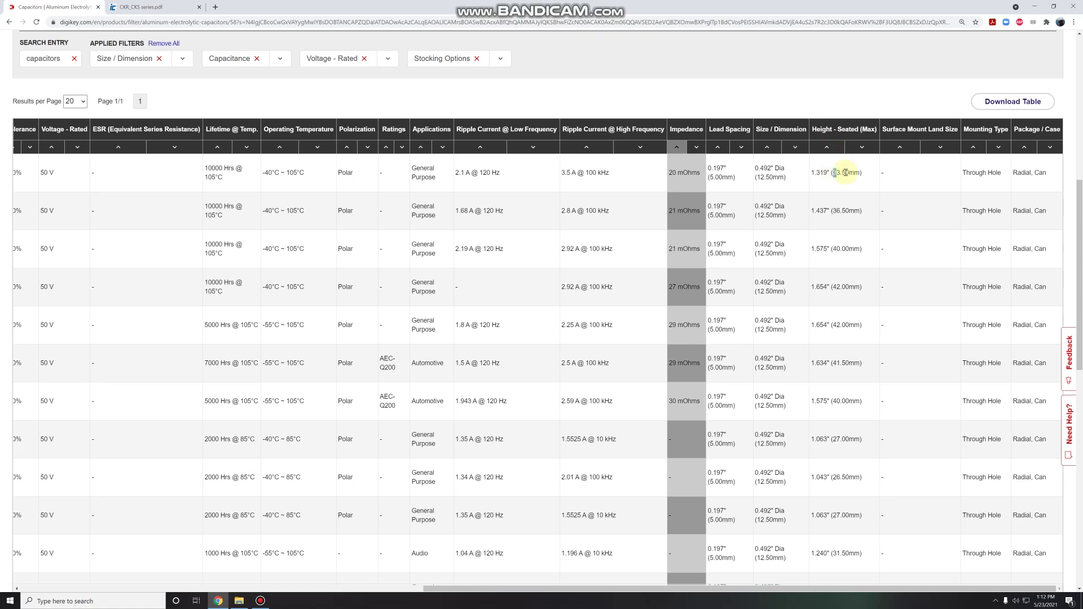
drag(834, 210, 833, 173)
drag(602, 173, 572, 173)
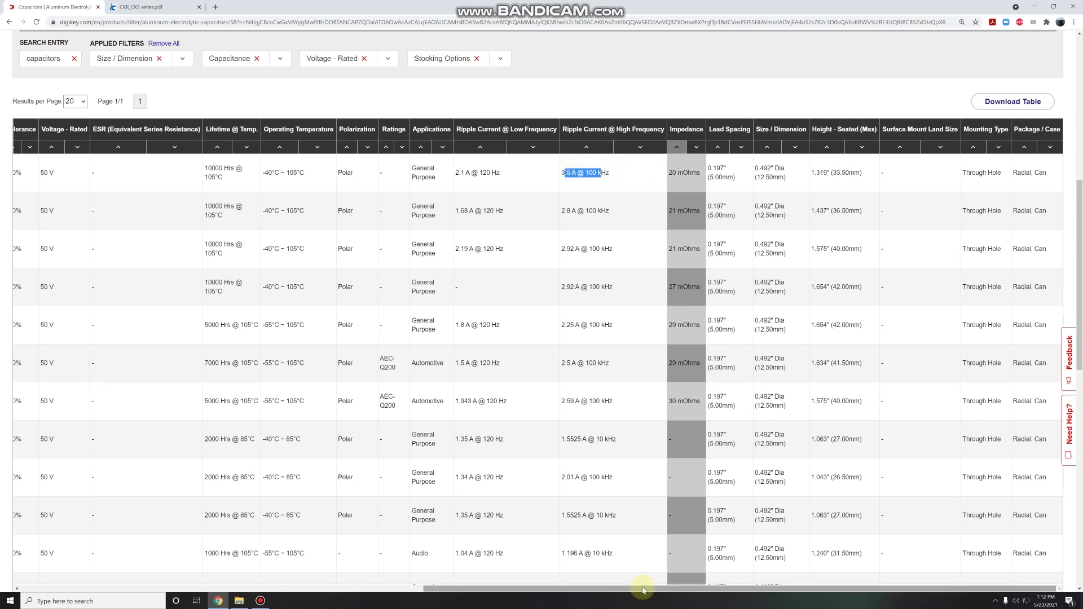
drag(640, 589, 590, 588)
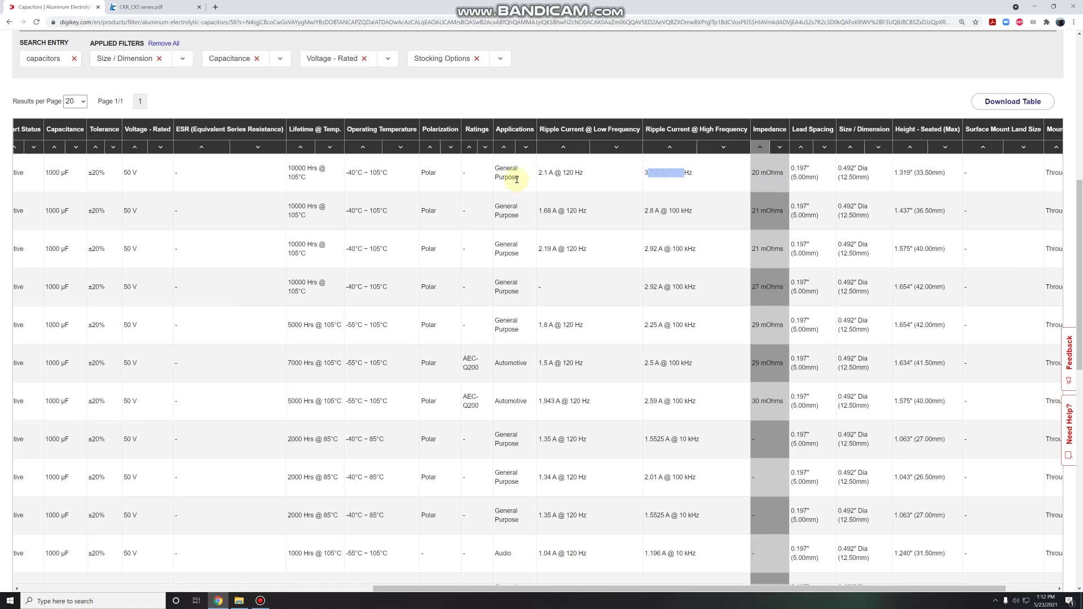
drag(513, 190, 495, 171)
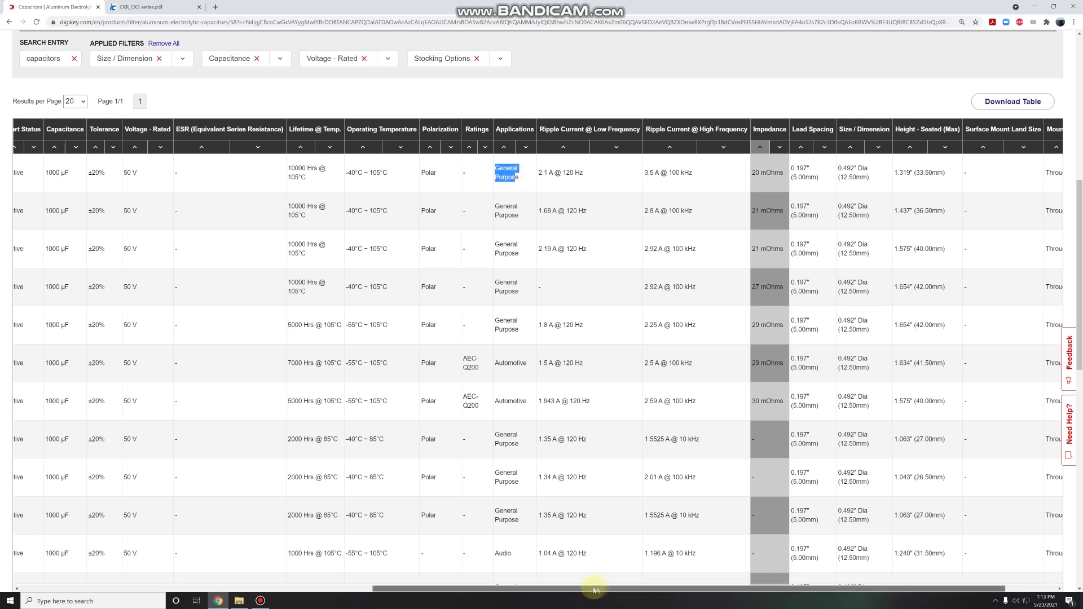
drag(595, 590, 240, 562)
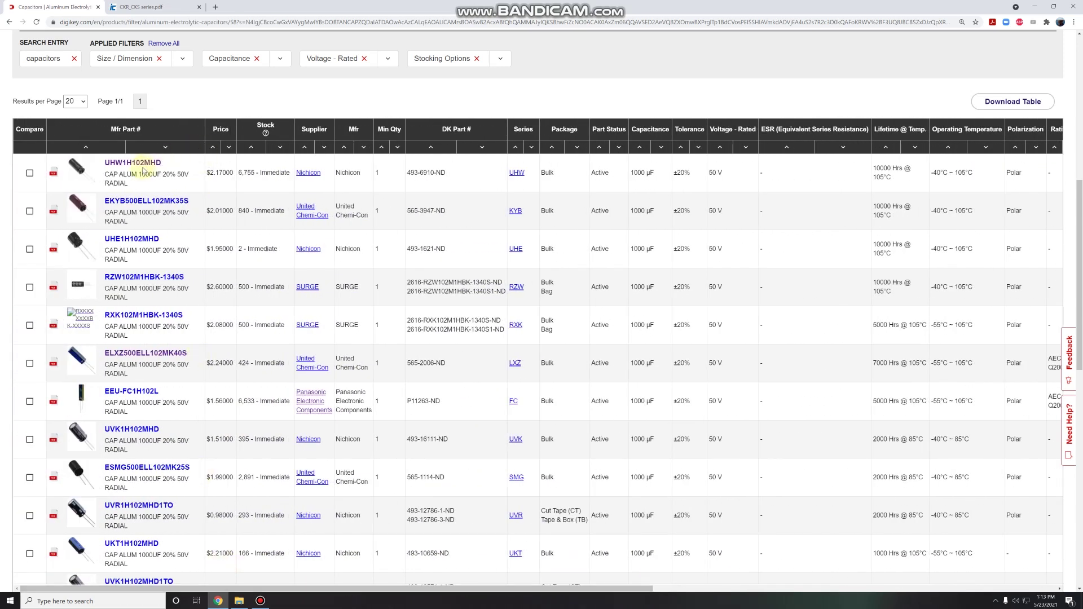
Open UHW1H102MHD, review its 6,755 stock and price breaks, and enlarge the product photo.
click(141, 165)
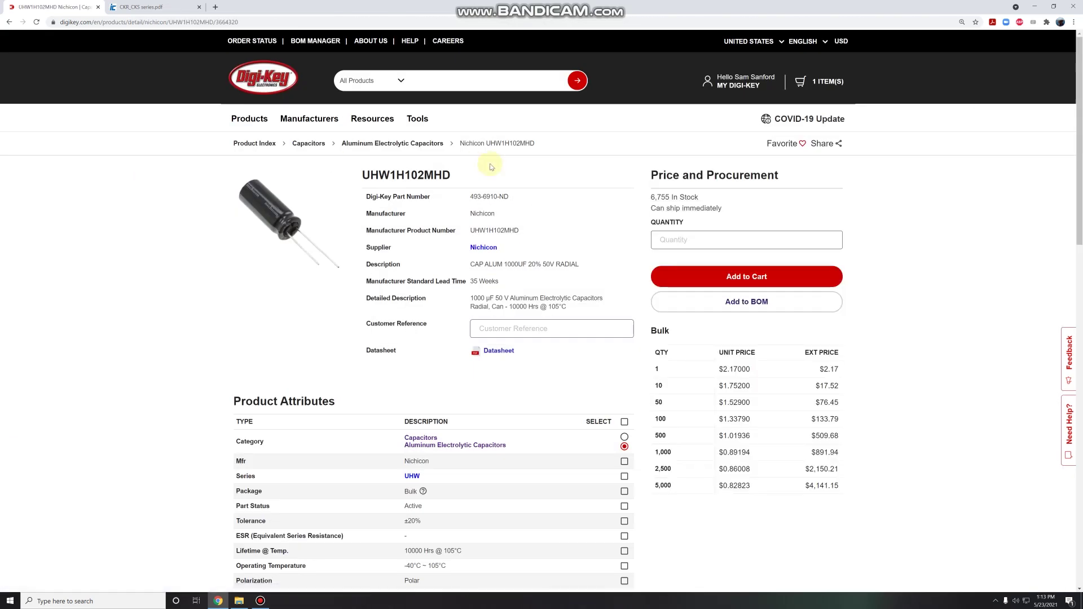
drag(663, 197, 701, 201)
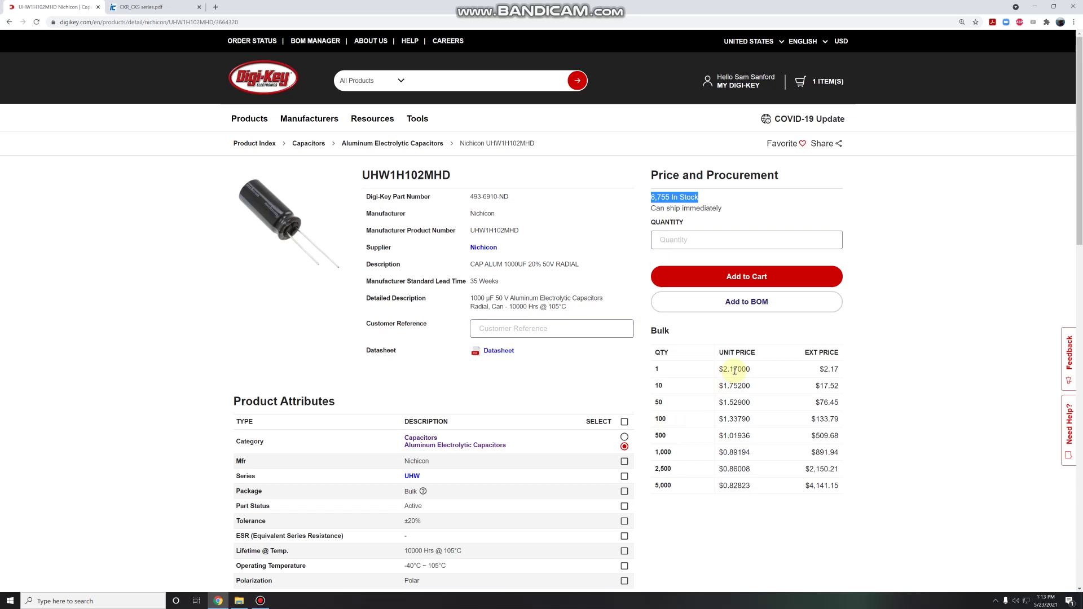
drag(751, 370, 728, 372)
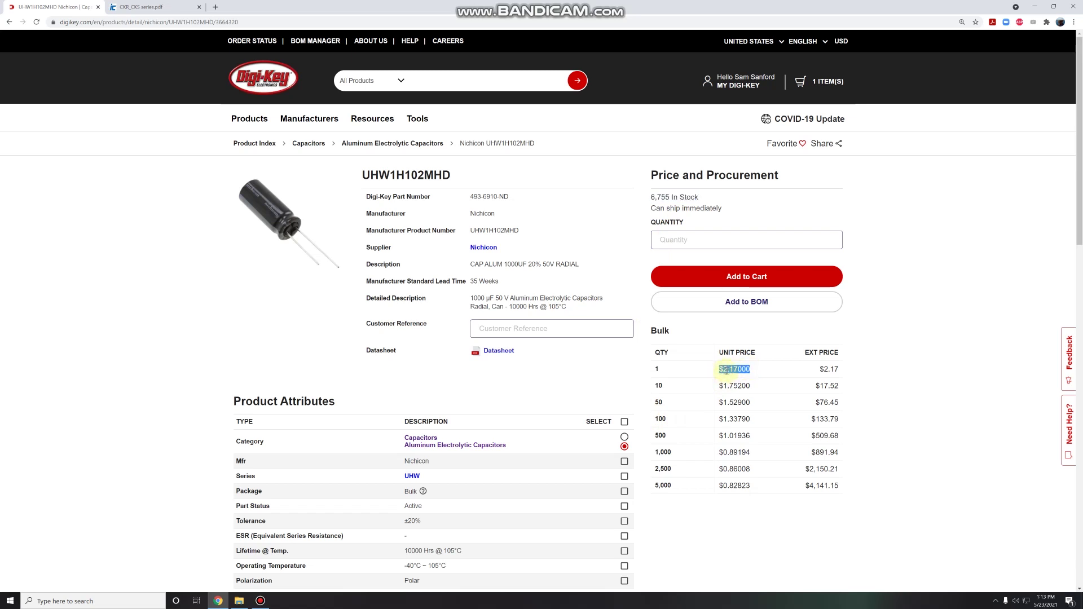
click(724, 371)
drag(721, 371, 739, 402)
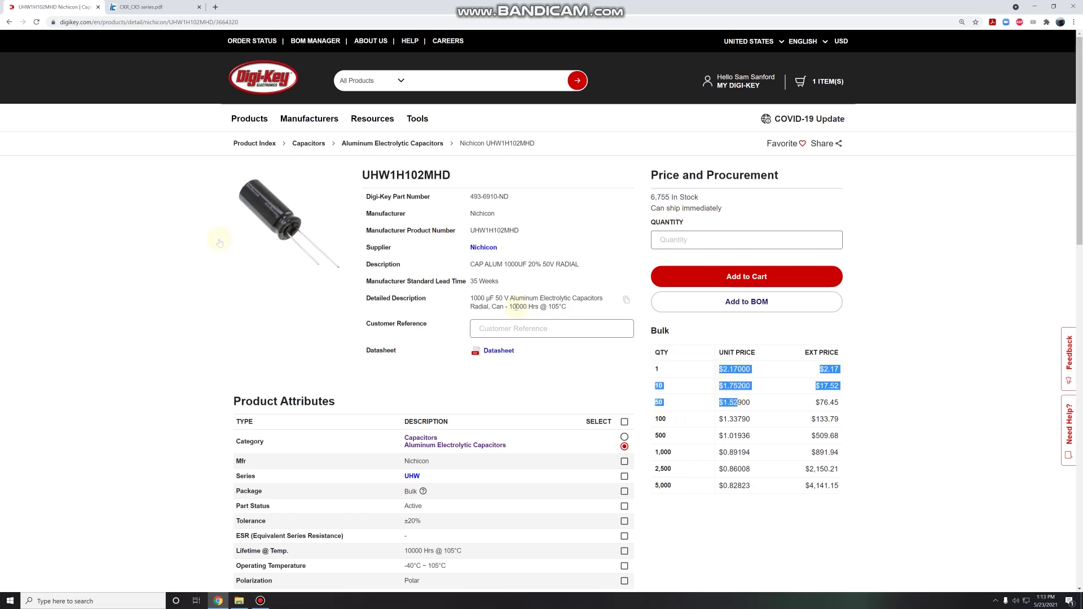
click(264, 207)
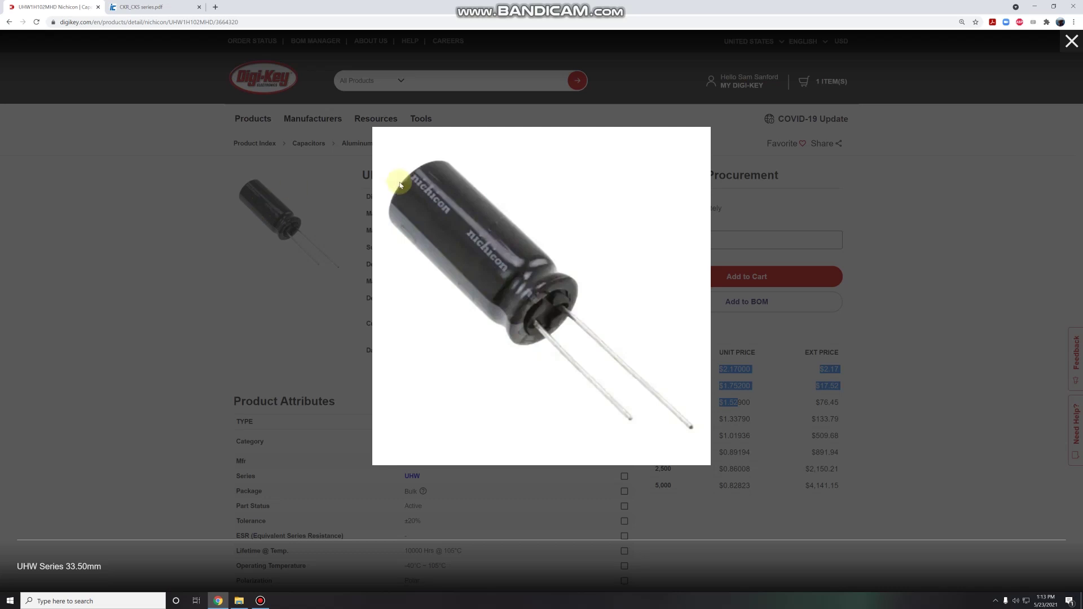